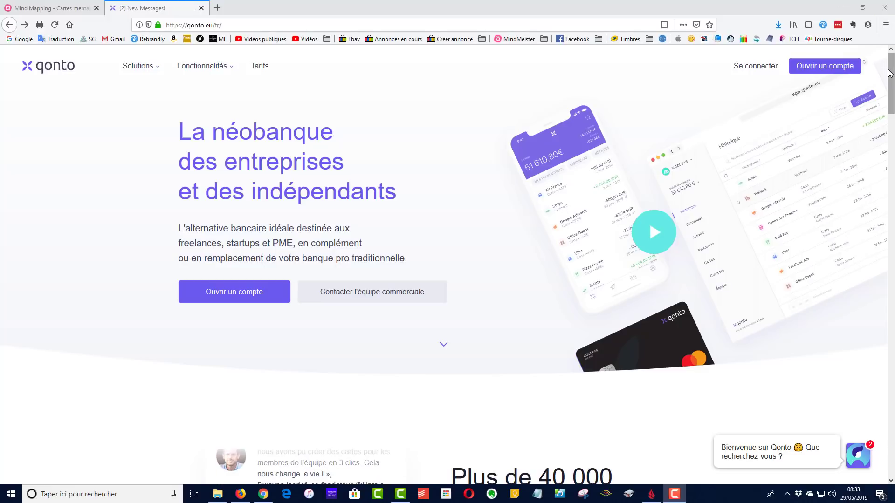
Review the Qonto home page, start opening an account, and submit the email address for validation
{"action": "left_click_drag", "start_coordinate": [891, 91], "coordinate": [891, 401]}
{"action": "scroll", "coordinate": [347, 324], "scroll_direction": "up", "scroll_amount": 3}
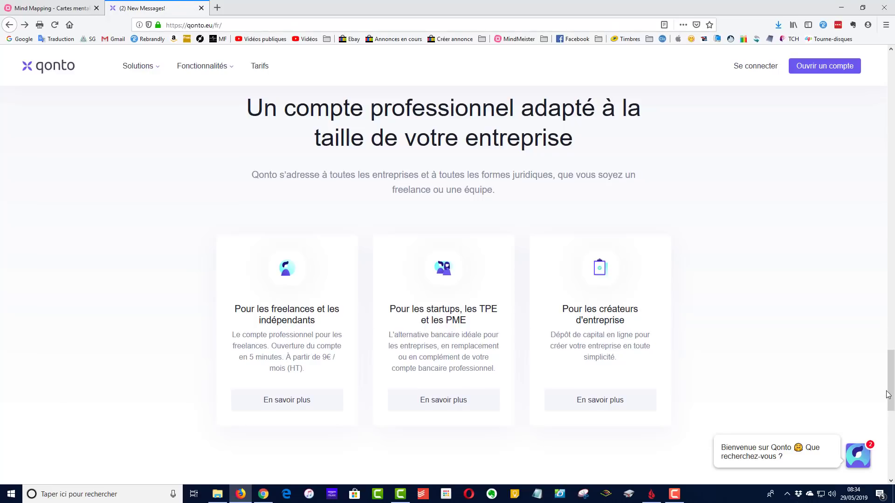
{"action": "left_click_drag", "start_coordinate": [890, 396], "coordinate": [889, 385]}
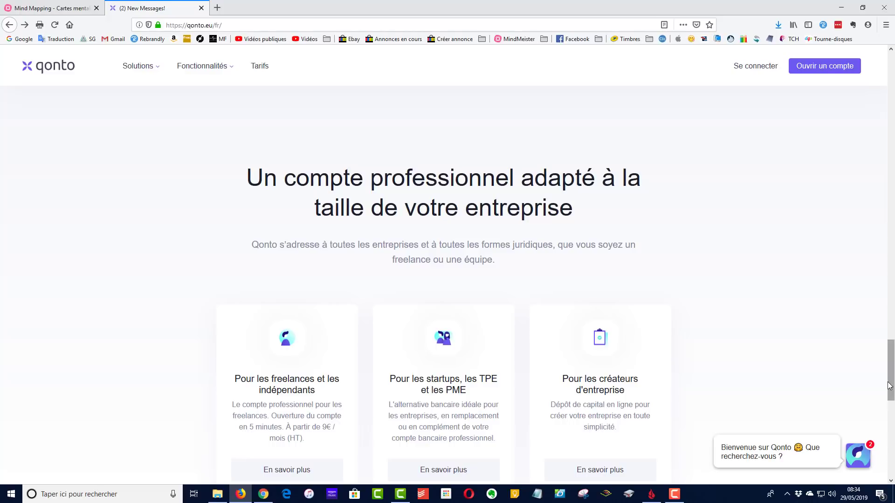
{"action": "left_click_drag", "start_coordinate": [889, 385], "coordinate": [886, 86]}
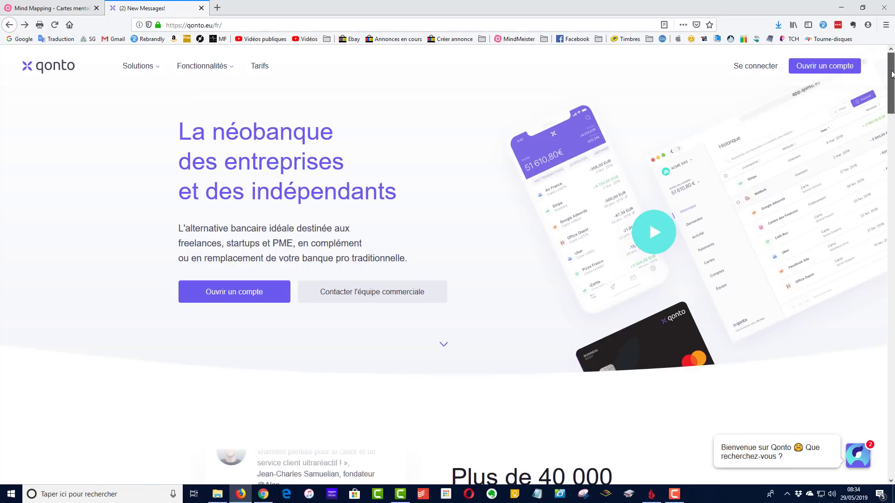
{"action": "left_click", "coordinate": [231, 297]}
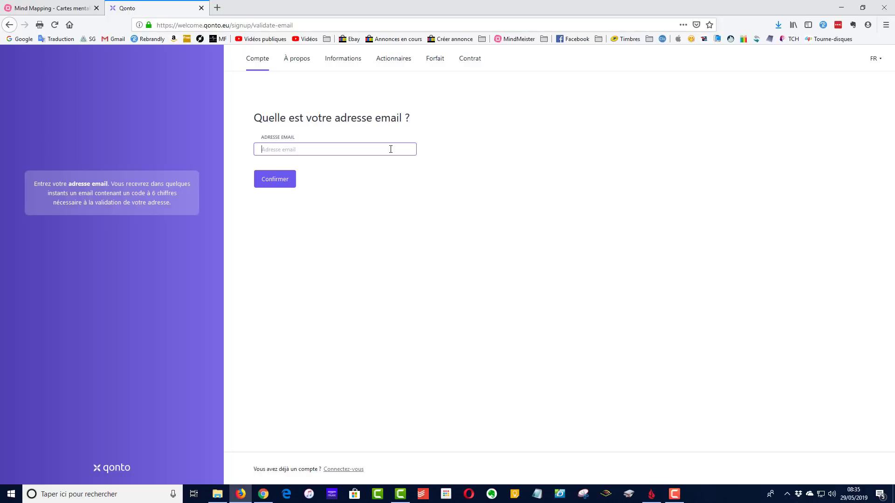
{"action": "left_click", "coordinate": [274, 181]}
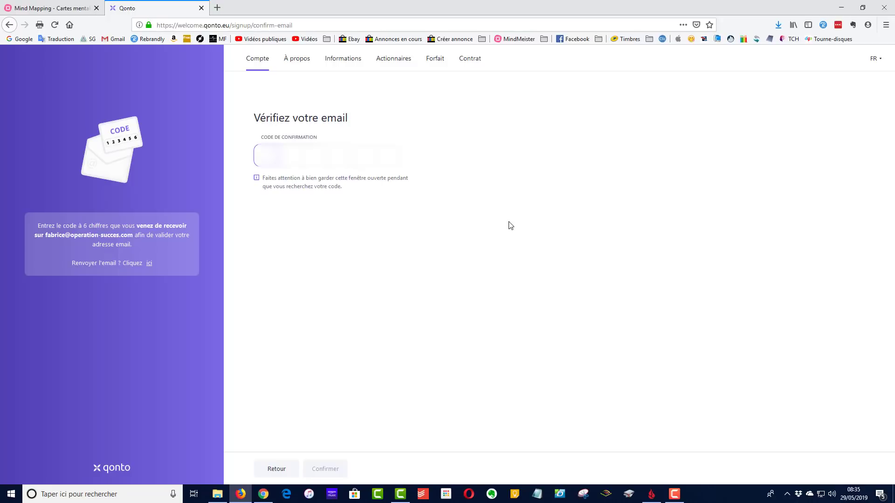
Enter the emailed confirmation code, and submit the mobile phone number with the new account password
{"action": "key", "text": "ctrl+v"}
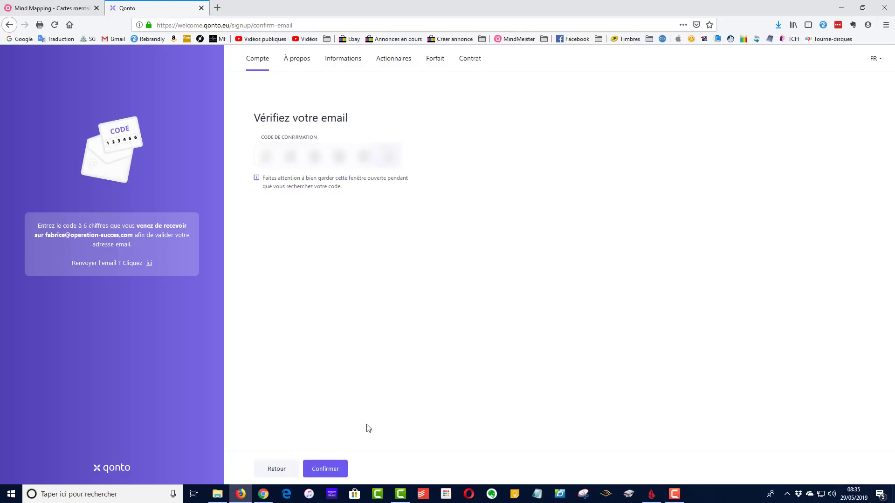
{"action": "left_click", "coordinate": [325, 471]}
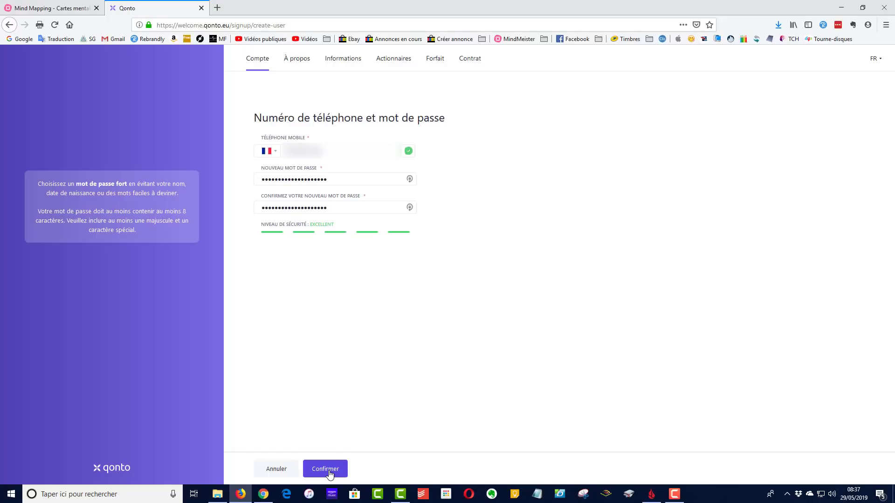
{"action": "left_click", "coordinate": [329, 470]}
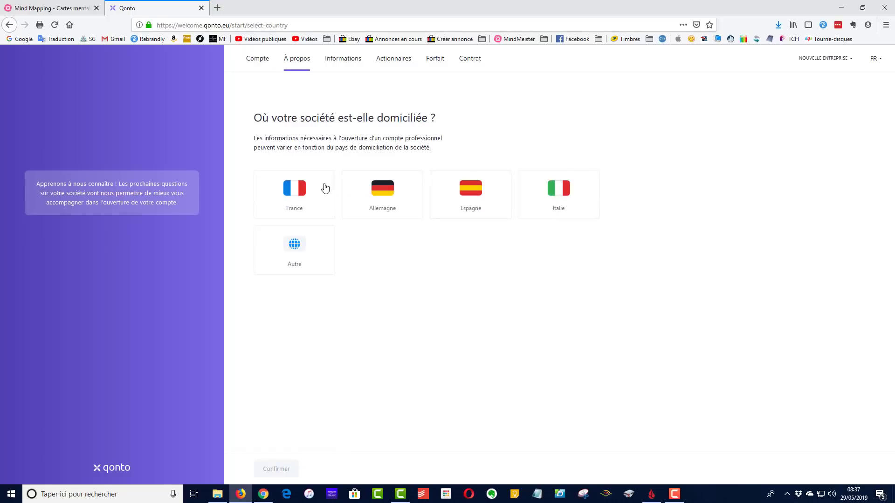
Declare that the company is domiciled in France and already registered (Déjà immatriculée)
{"action": "left_click", "coordinate": [296, 201]}
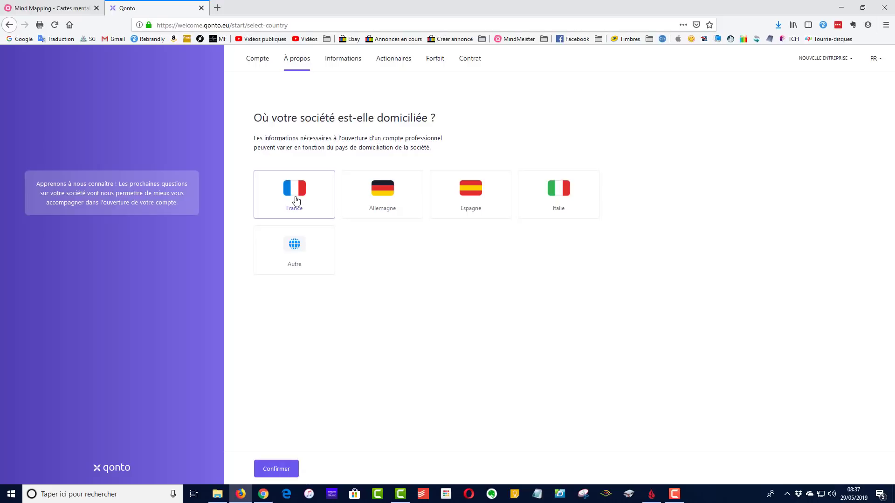
{"action": "left_click", "coordinate": [275, 470]}
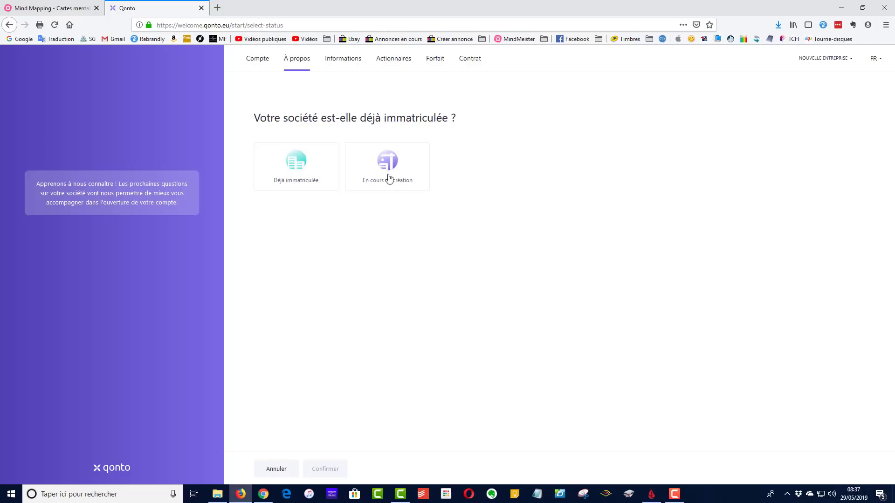
{"action": "left_click", "coordinate": [291, 171]}
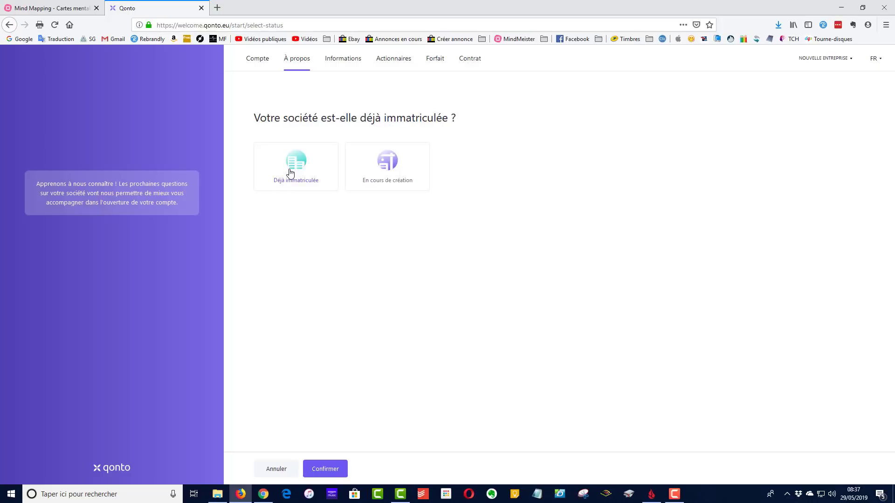
{"action": "left_click", "coordinate": [325, 469]}
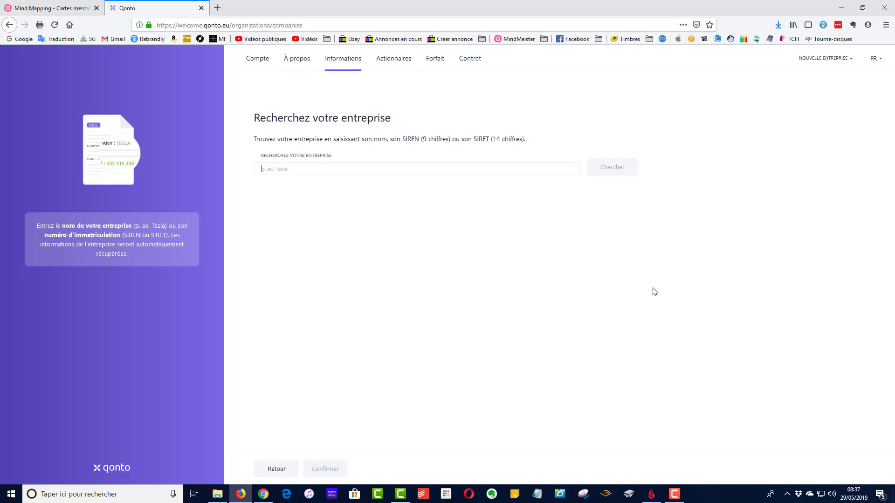
Search for the company by its registration number, select the matching company and confirm it
{"action": "left_click", "coordinate": [394, 169]}
{"action": "key", "text": "ctrl+v"}
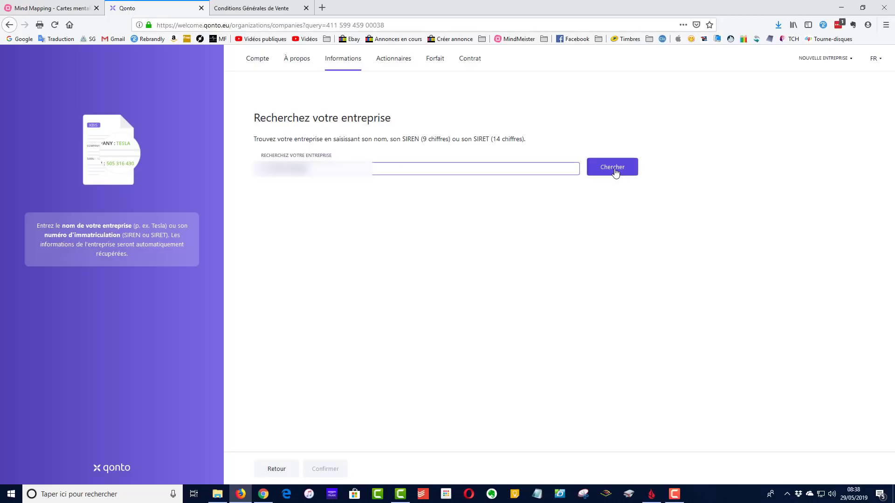
{"action": "left_click", "coordinate": [612, 169]}
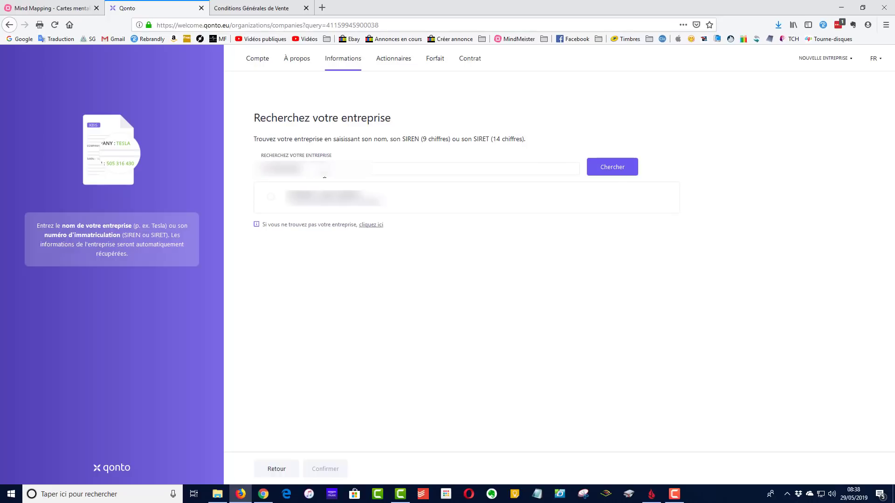
{"action": "left_click", "coordinate": [332, 170]}
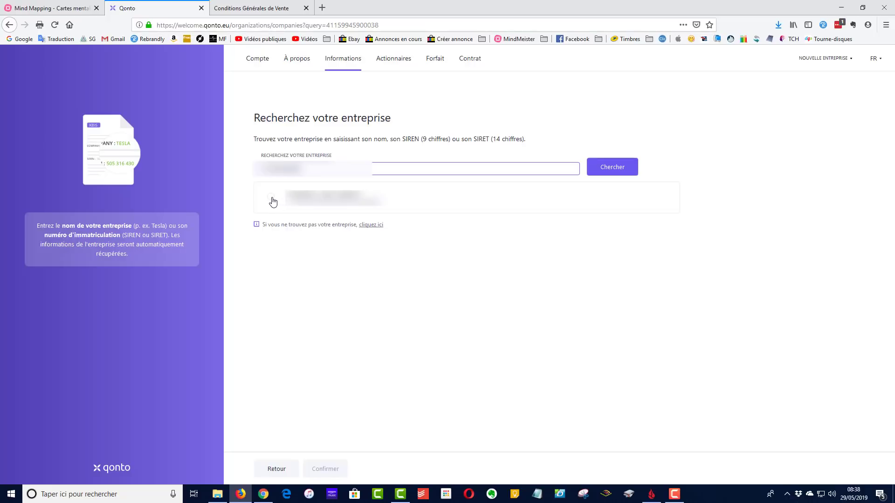
{"action": "left_click", "coordinate": [273, 202]}
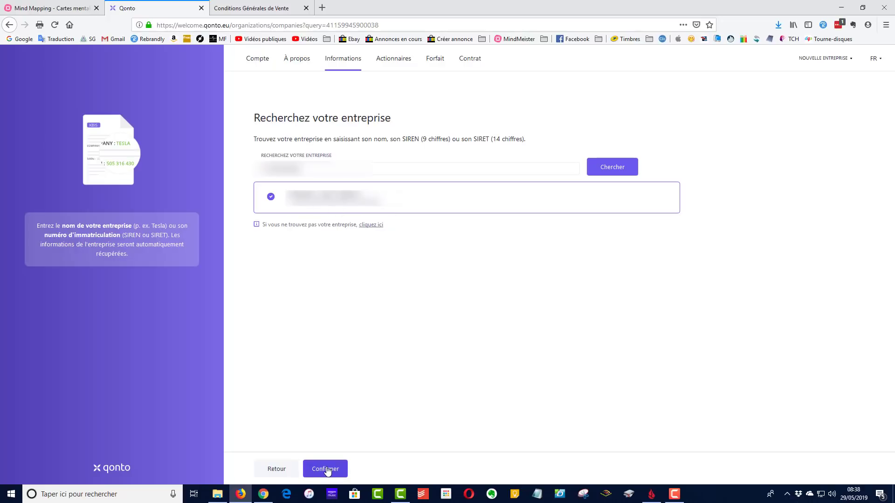
{"action": "left_click", "coordinate": [327, 470]}
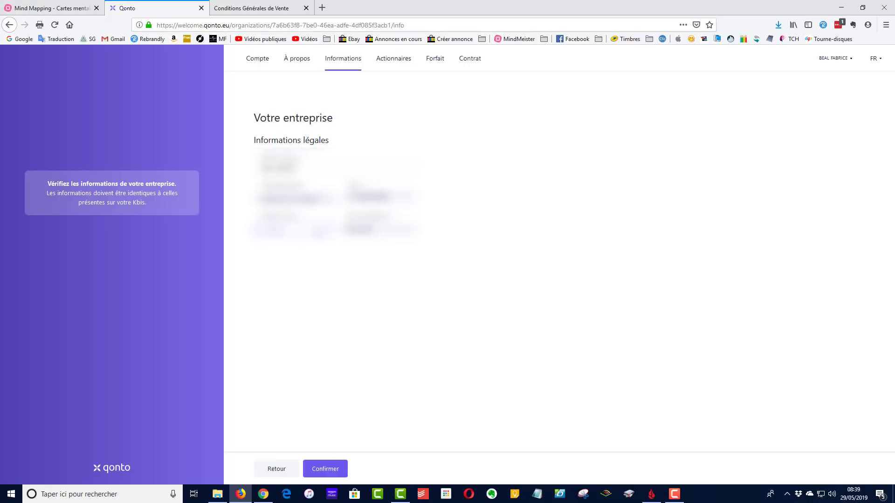
Complete and confirm the company's legal information, and confirm the company's address
{"action": "type", "text": "1000"}
{"action": "left_click", "coordinate": [325, 469]}
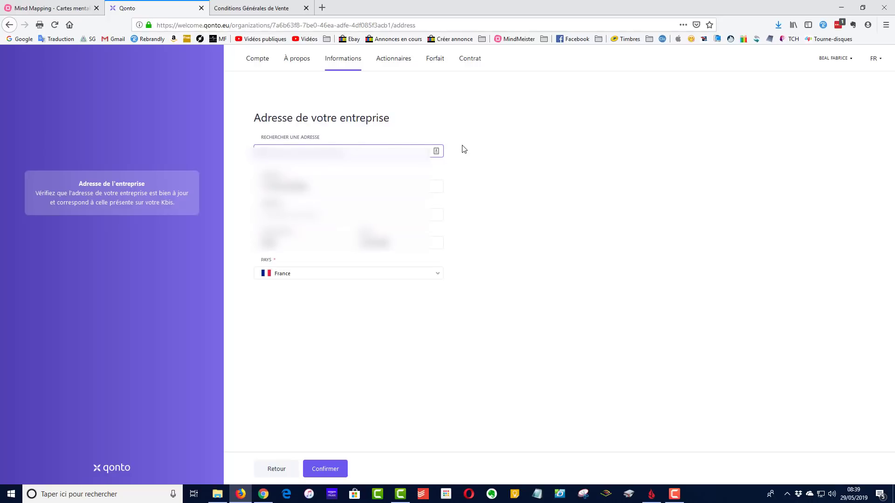
{"action": "type", "text": "......"}
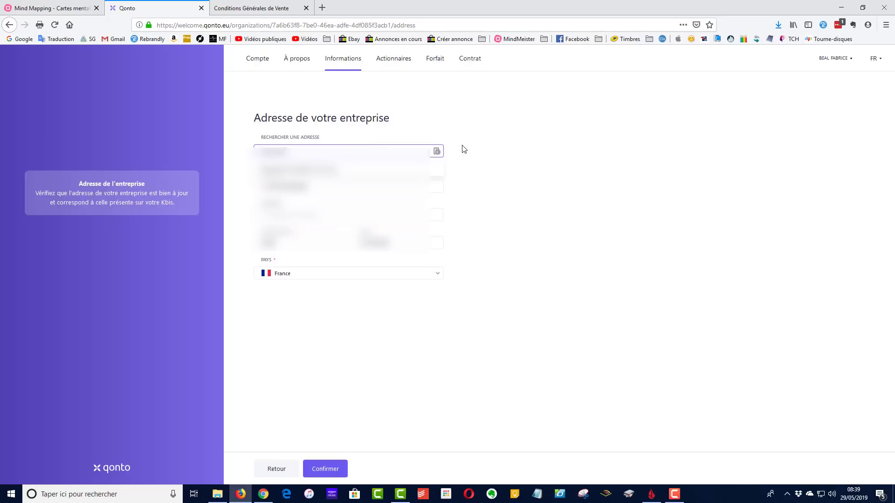
{"action": "type", "text": "..."}
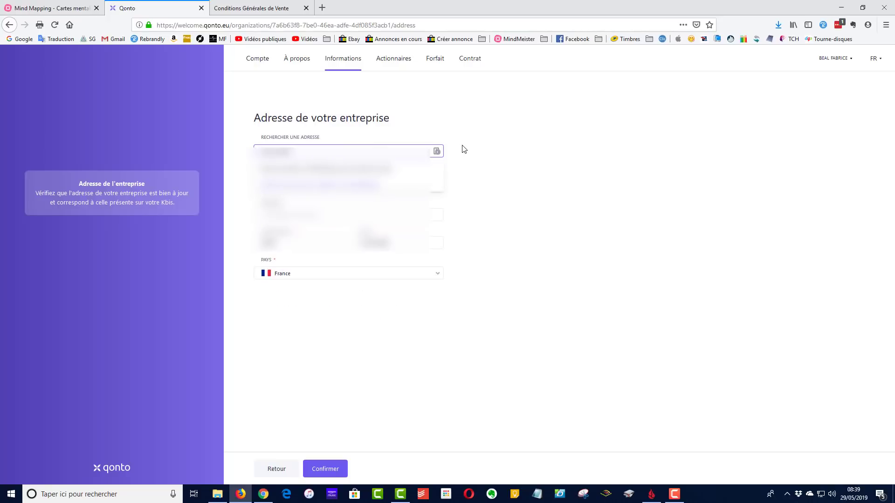
{"action": "left_click", "coordinate": [640, 220]}
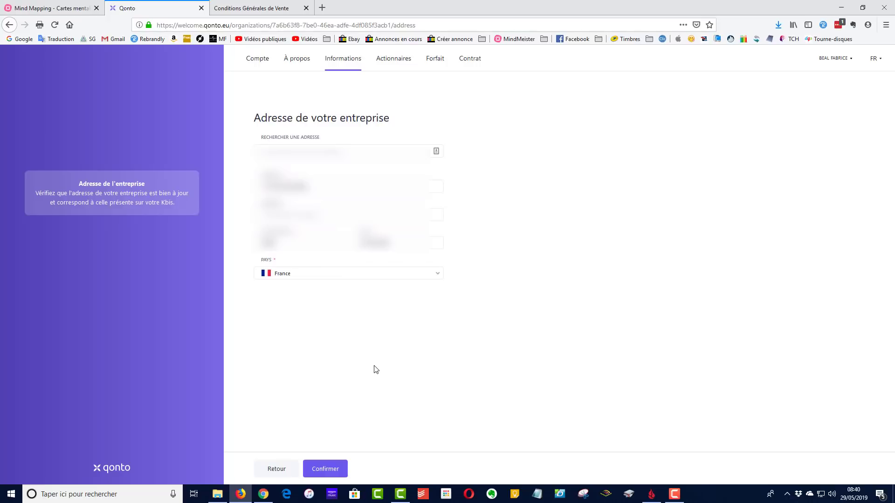
{"action": "left_click", "coordinate": [325, 471]}
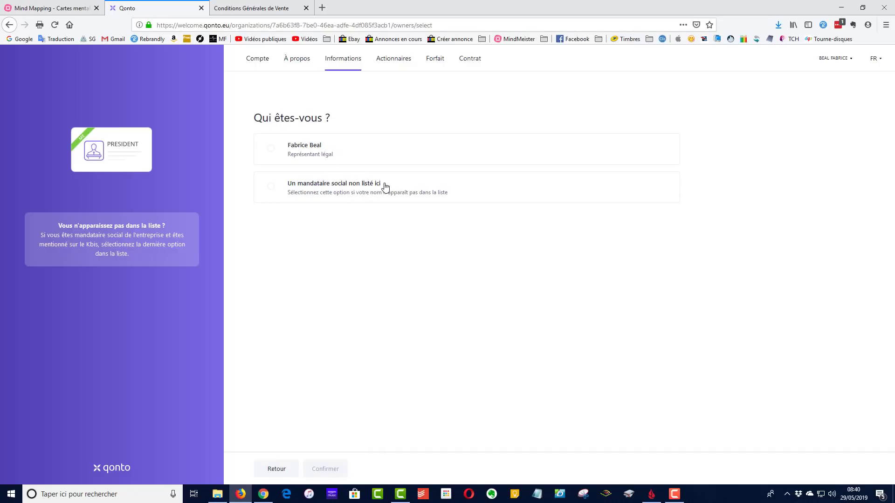
Identify yourself as the listed legal representative, and set the gender to Monsieur and the country of citizenship to France
{"action": "left_click", "coordinate": [273, 149]}
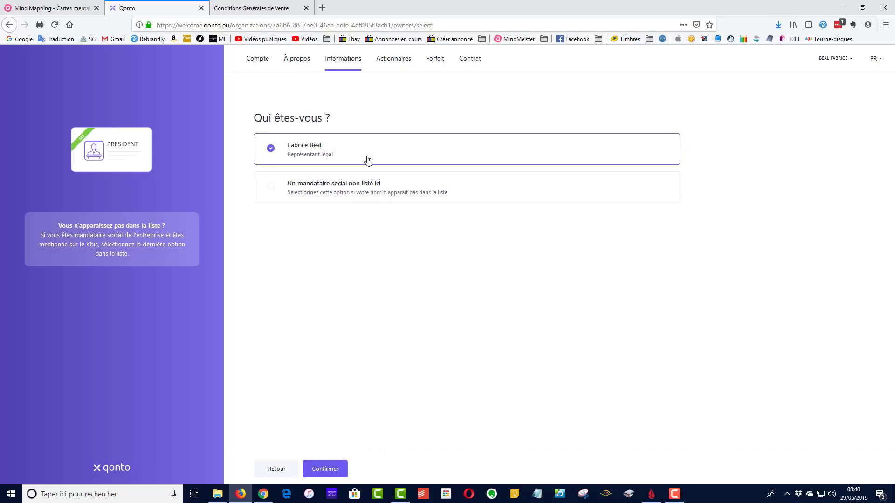
{"action": "left_click", "coordinate": [325, 469]}
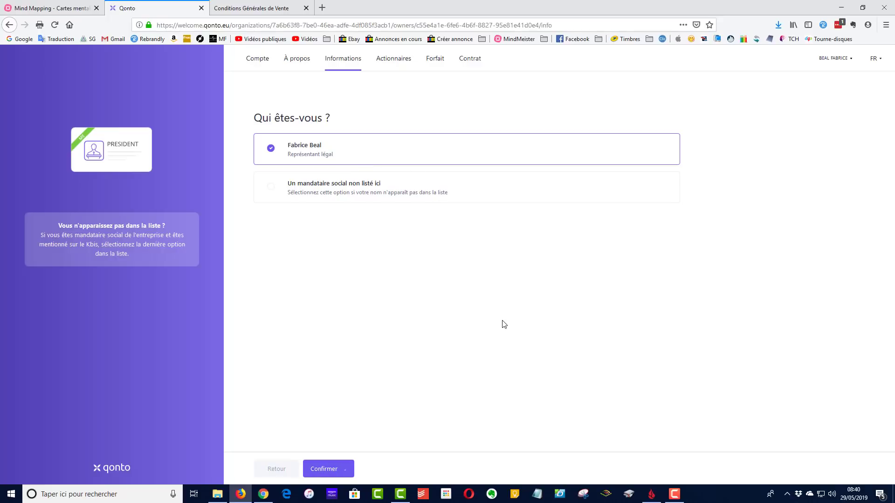
{"action": "left_click", "coordinate": [309, 171]}
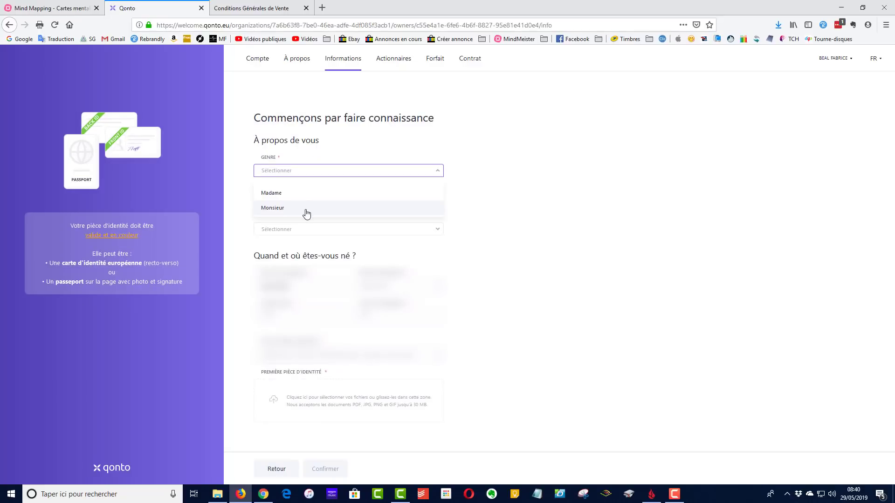
{"action": "left_click", "coordinate": [307, 211]}
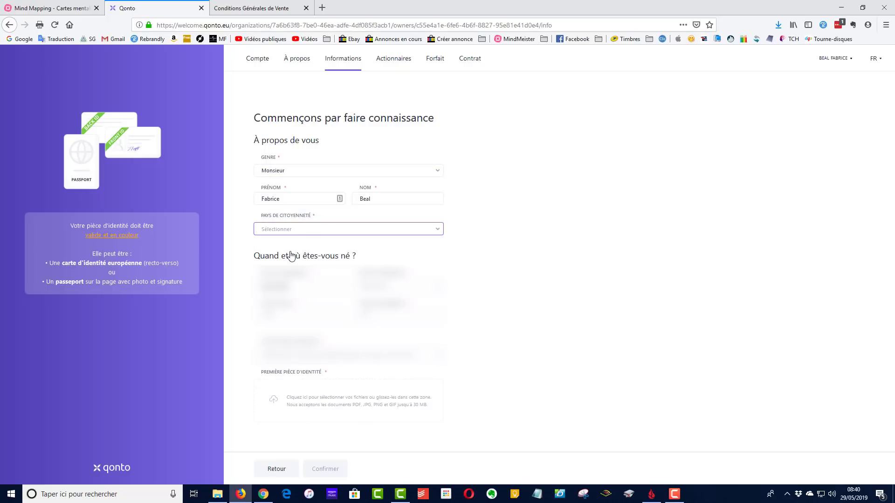
{"action": "left_click", "coordinate": [312, 229]}
{"action": "left_click", "coordinate": [275, 373]}
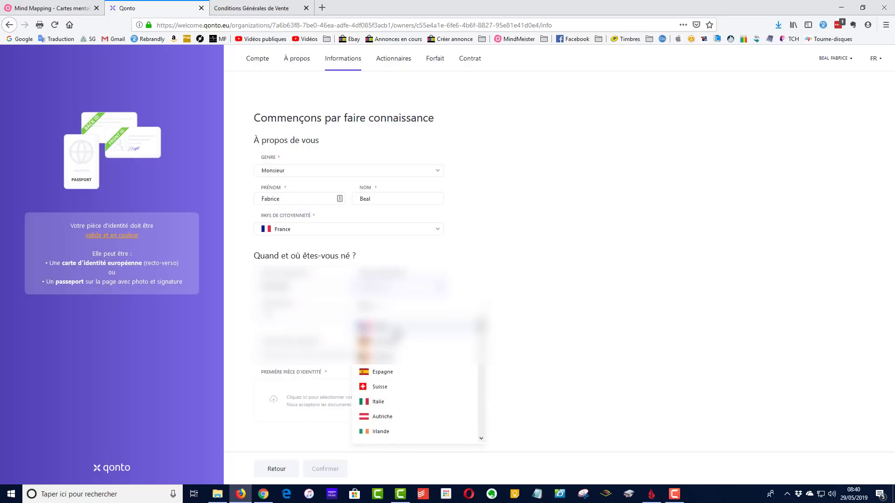
Fill in the birth details and choose Carte d'identité européenne (carte plastique) as the identity document type
{"action": "left_click", "coordinate": [395, 331]}
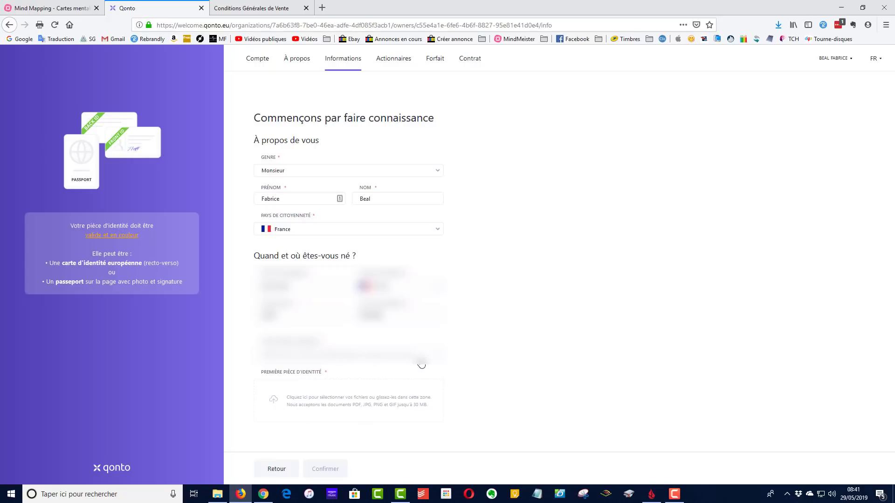
{"action": "left_click", "coordinate": [420, 362]}
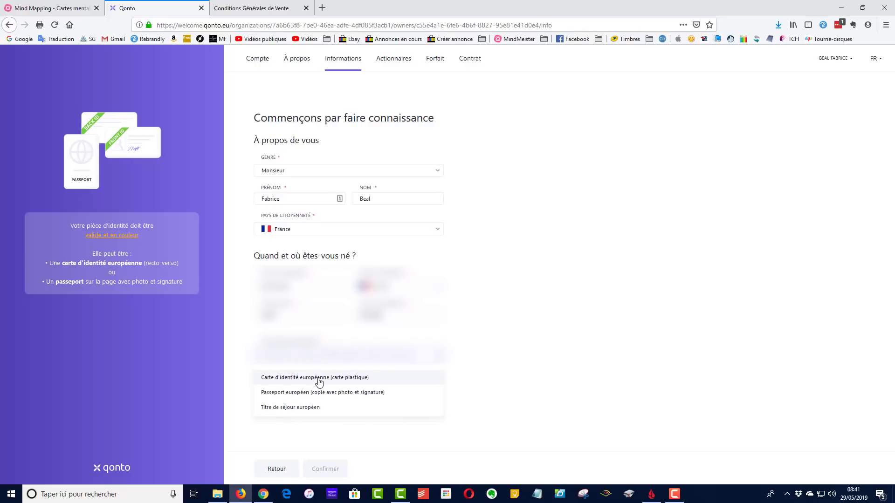
{"action": "left_click", "coordinate": [319, 382]}
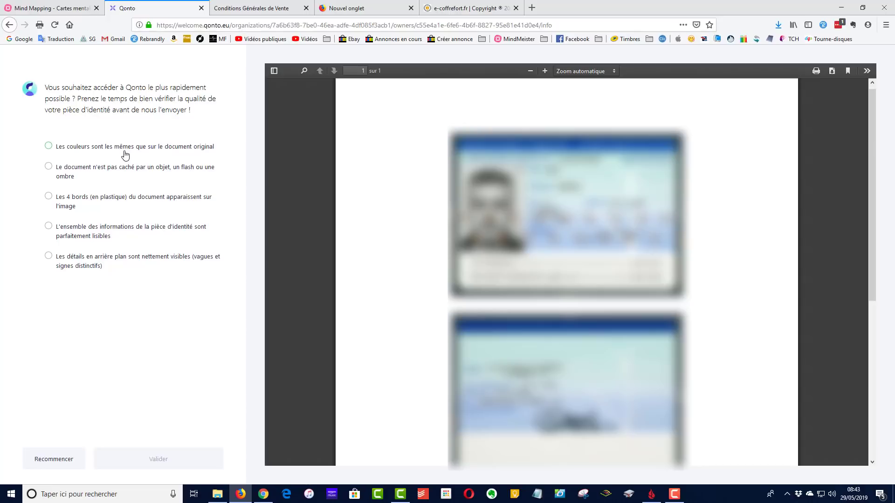
Mark all five quality checks for the identity document as met: colours, no obstruction, four edges, legibility and background details
{"action": "left_click", "coordinate": [49, 146]}
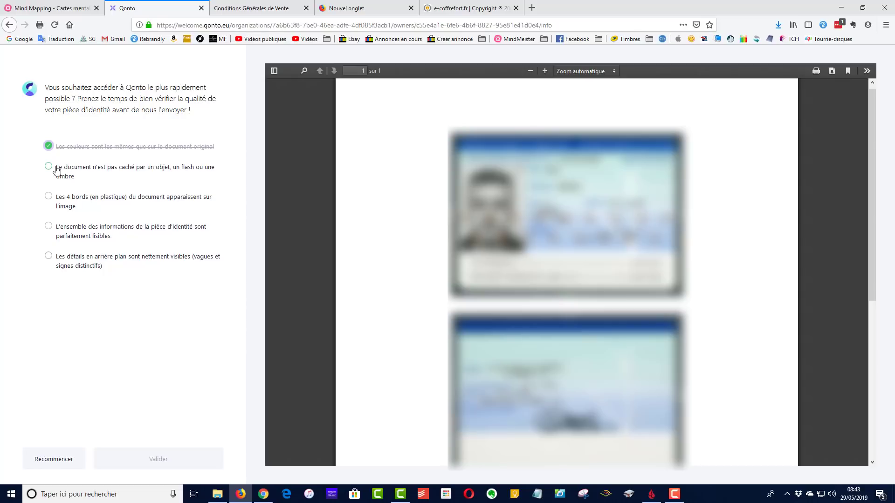
{"action": "left_click", "coordinate": [48, 167]}
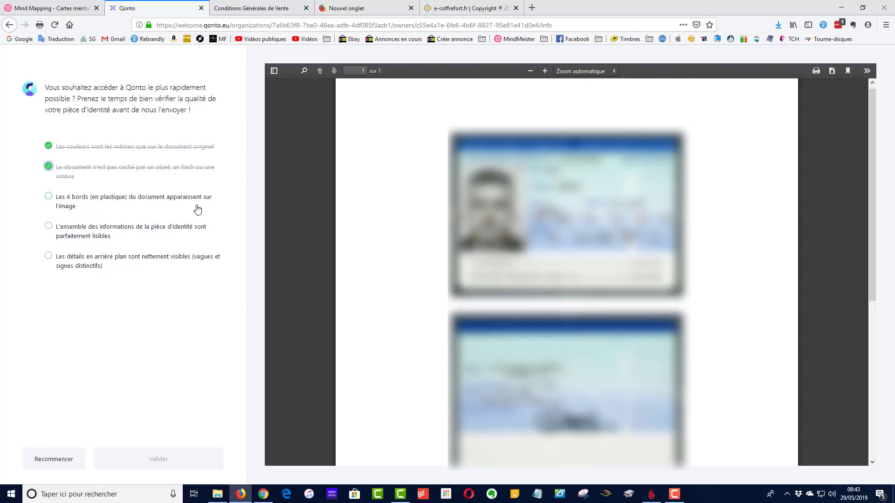
{"action": "left_click", "coordinate": [49, 200]}
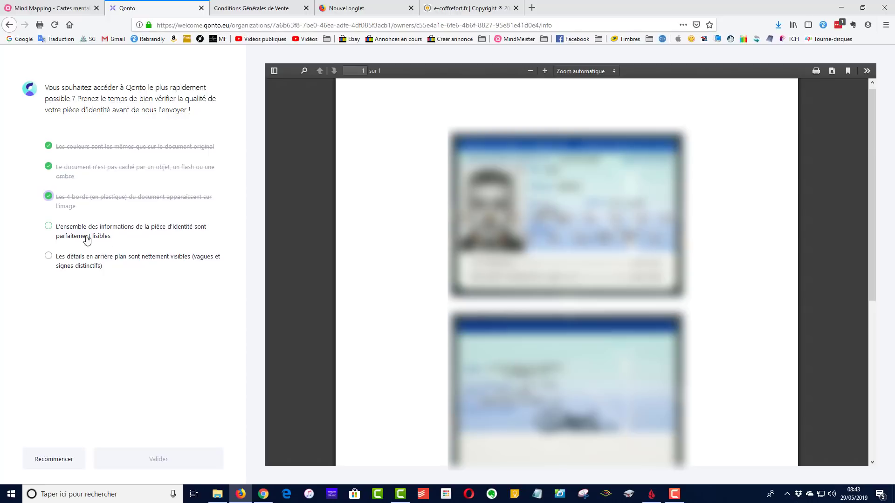
{"action": "left_click", "coordinate": [48, 228]}
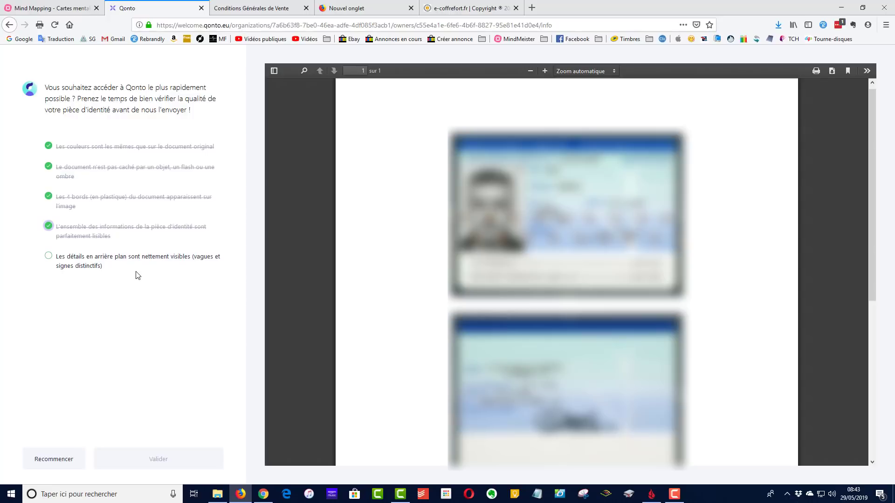
{"action": "left_click", "coordinate": [58, 258]}
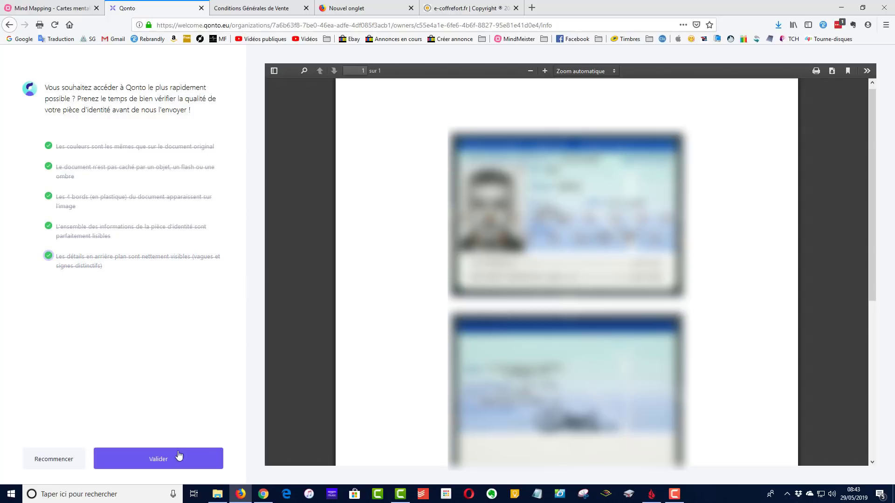
Validate the checked identity document and confirm the personal information form
{"action": "left_click", "coordinate": [157, 460]}
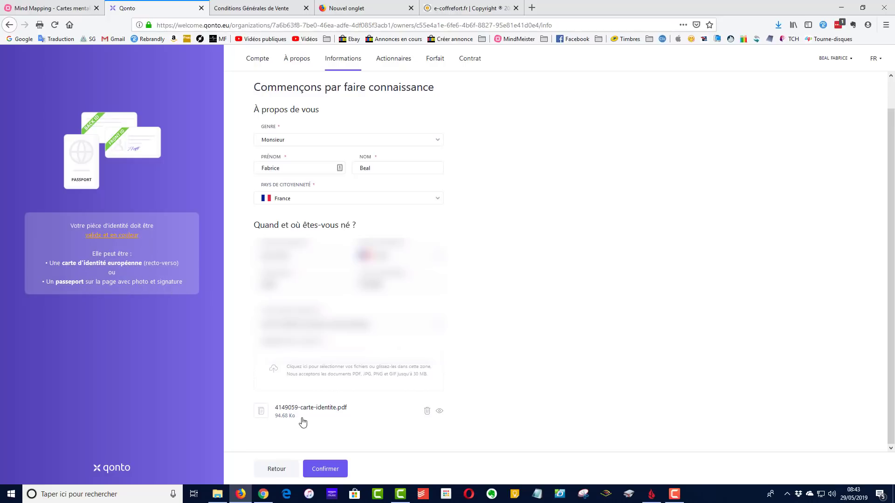
{"action": "left_click", "coordinate": [330, 471]}
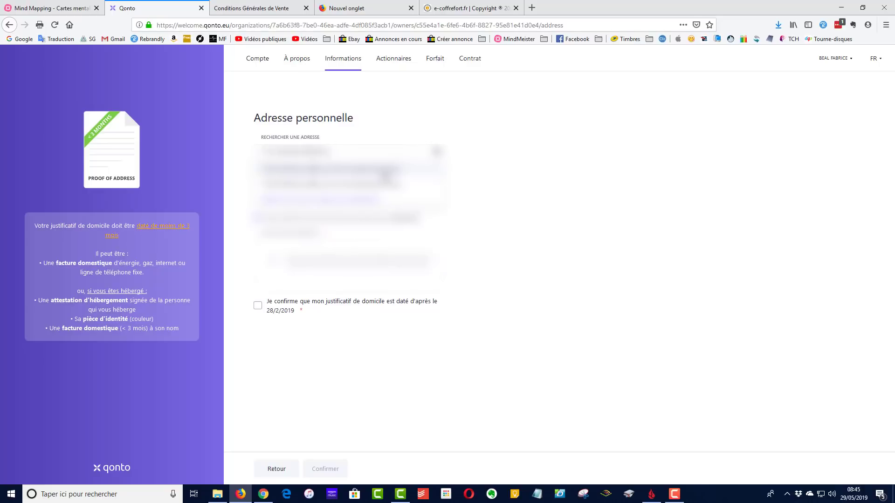
Fill in the personal address from the matching suggestion and choose Fournisseur d'accès à internet as the proof of address type
{"action": "left_click", "coordinate": [351, 166]}
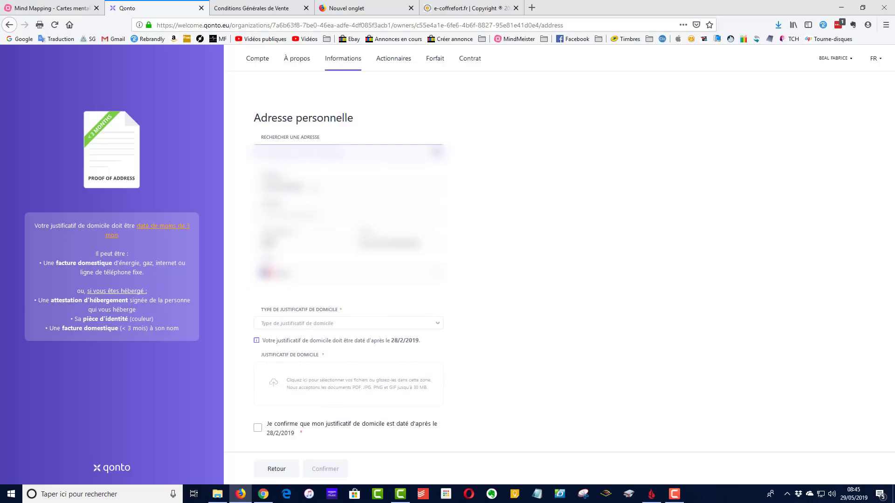
{"action": "left_click", "coordinate": [528, 216]}
{"action": "left_click", "coordinate": [316, 151]}
{"action": "left_click", "coordinate": [319, 326]}
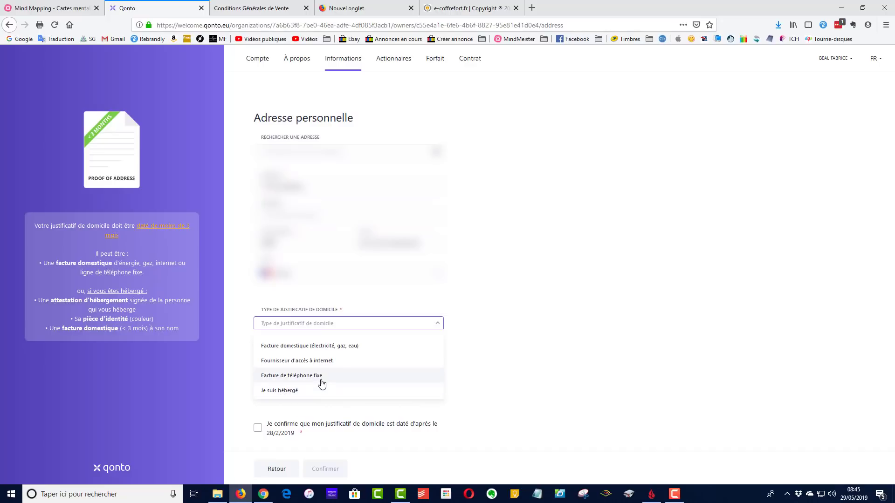
{"action": "left_click", "coordinate": [304, 362]}
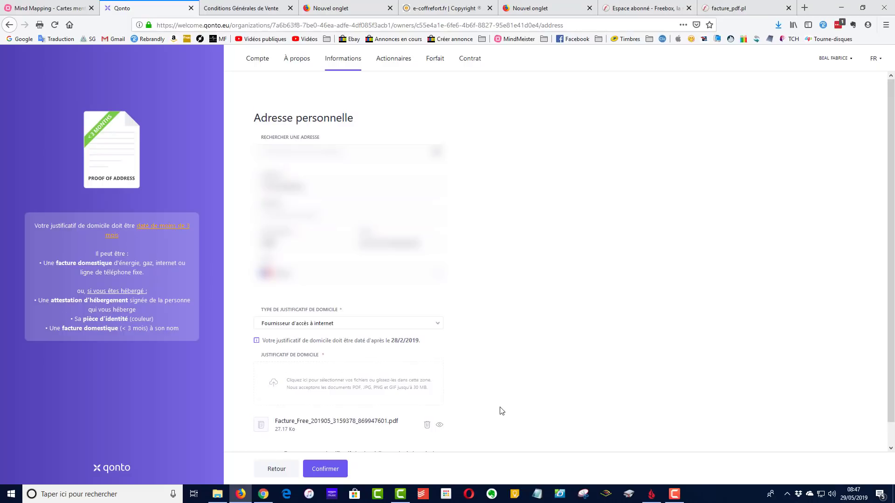
Certify that the proof of address is dated after 28/2/2019 and confirm the personal address
{"action": "scroll", "coordinate": [499, 410], "scroll_direction": "down", "scroll_amount": 1}
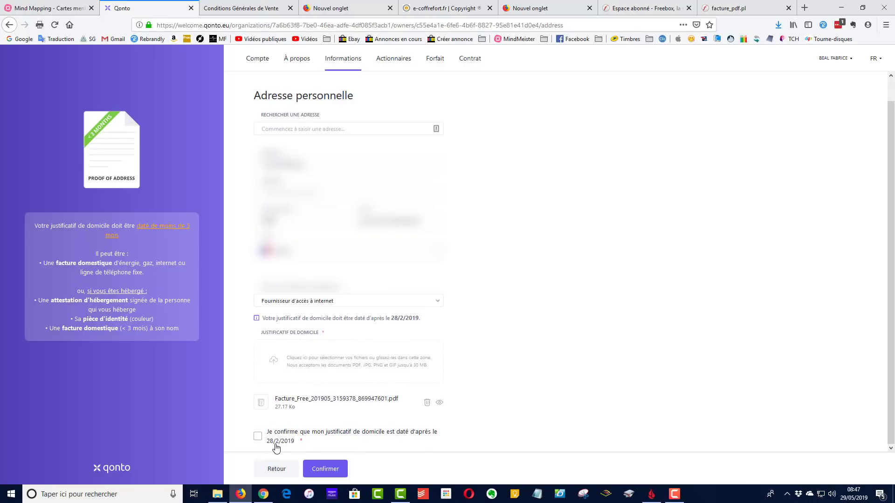
{"action": "left_click", "coordinate": [258, 438]}
{"action": "left_click", "coordinate": [325, 469]}
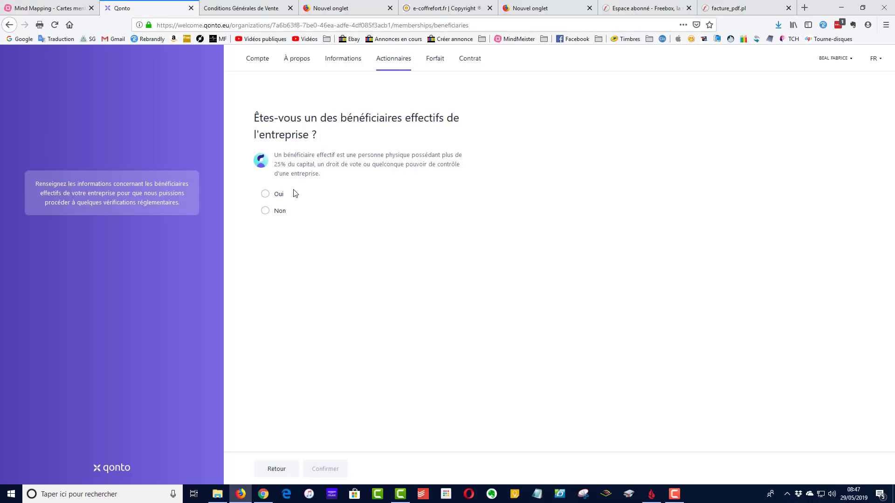
Declare yourself a beneficial owner of the company without adding any others, and select the Solo plan at 9 € per month
{"action": "left_click", "coordinate": [265, 194]}
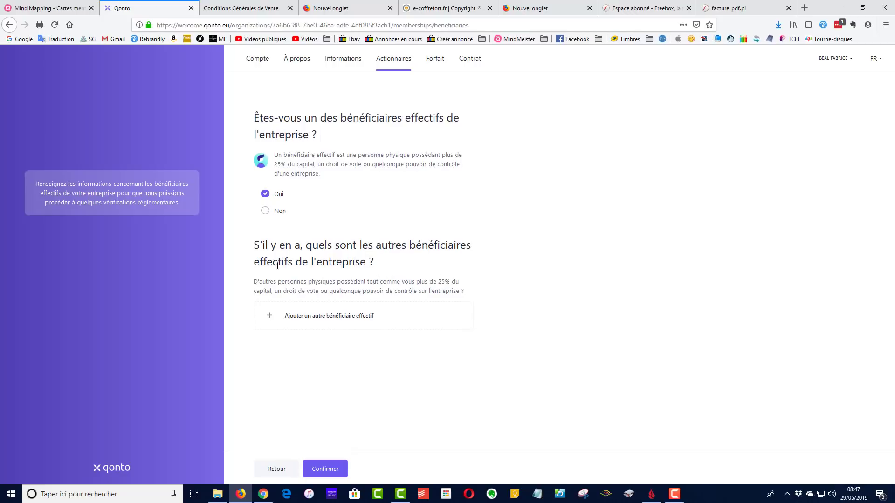
{"action": "left_click", "coordinate": [325, 471]}
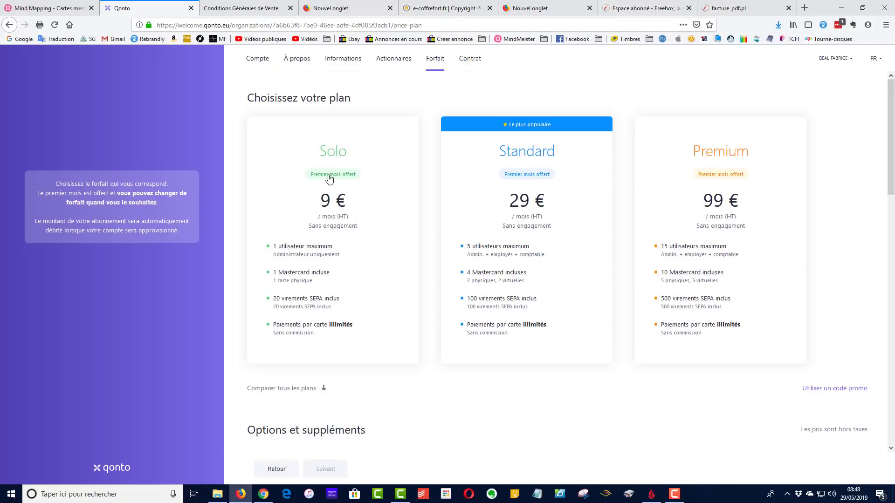
{"action": "left_click", "coordinate": [329, 221]}
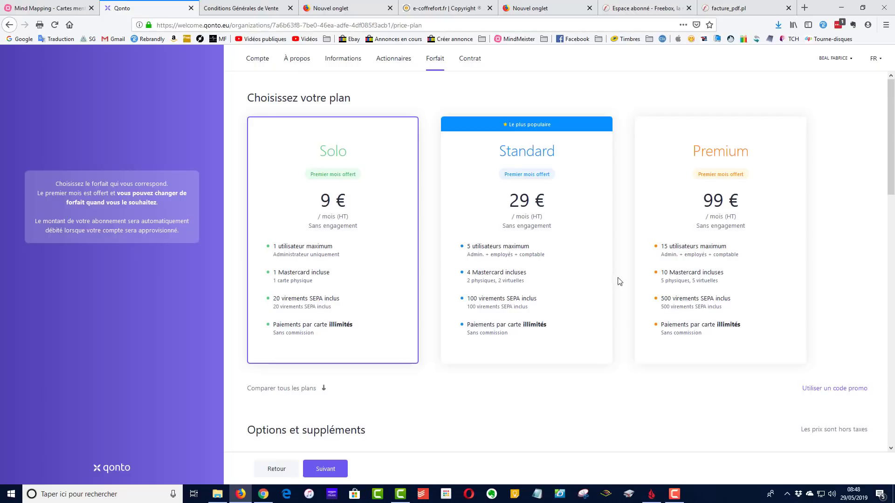
Examine the plan comparison of options and extra charges, covering users, transfers, cards, cheque deposits, transaction fees and other operations
{"action": "scroll", "coordinate": [545, 331], "scroll_direction": "down", "scroll_amount": 3}
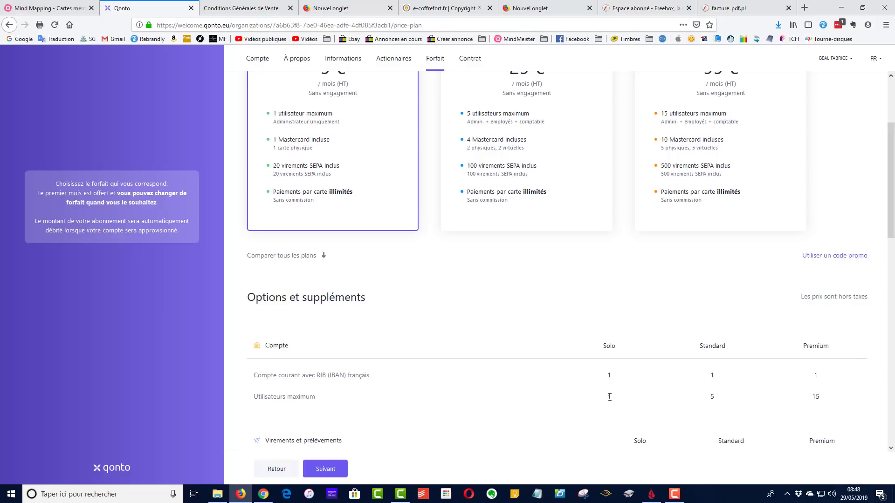
{"action": "left_click_drag", "start_coordinate": [605, 397], "coordinate": [612, 397]}
{"action": "scroll", "coordinate": [512, 370], "scroll_direction": "up", "scroll_amount": 1}
{"action": "scroll", "coordinate": [518, 372], "scroll_direction": "down", "scroll_amount": 5}
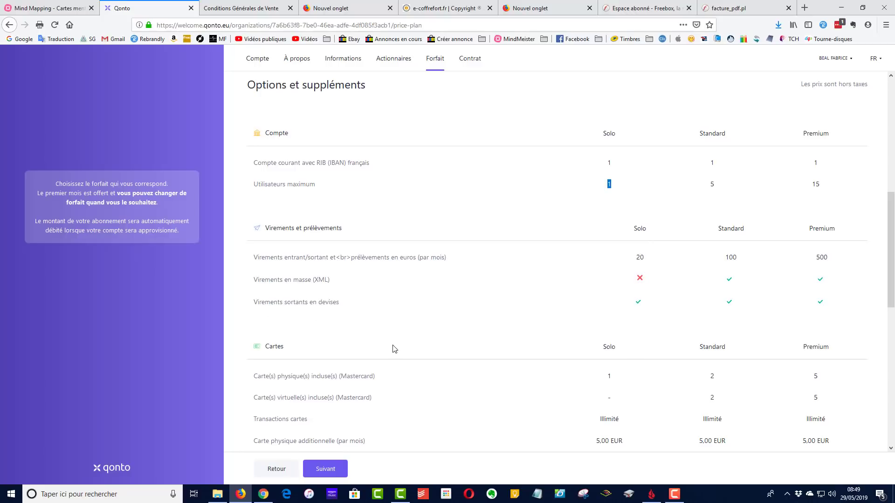
{"action": "scroll", "coordinate": [394, 349], "scroll_direction": "down", "scroll_amount": 3}
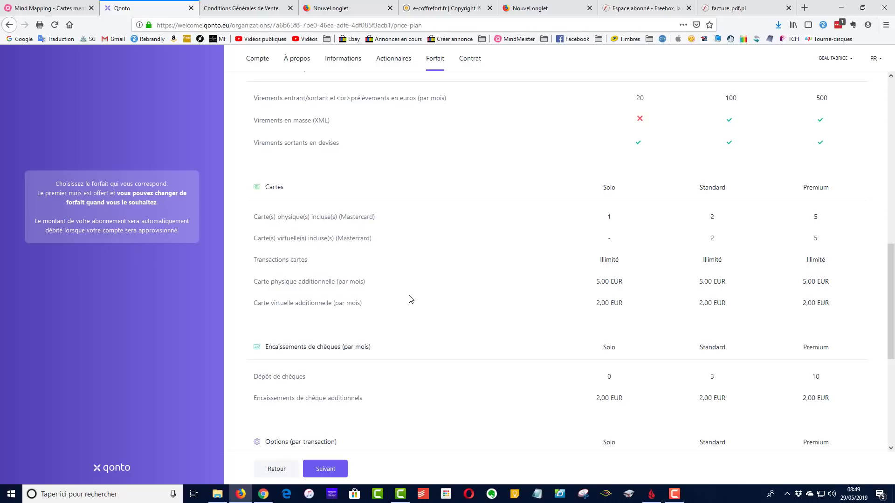
{"action": "scroll", "coordinate": [387, 294], "scroll_direction": "down", "scroll_amount": 1}
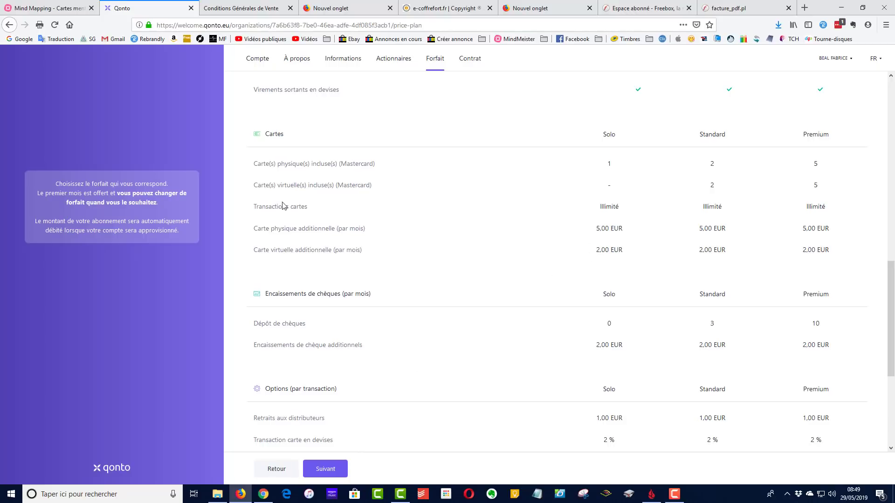
{"action": "left_click_drag", "start_coordinate": [260, 250], "coordinate": [373, 256]}
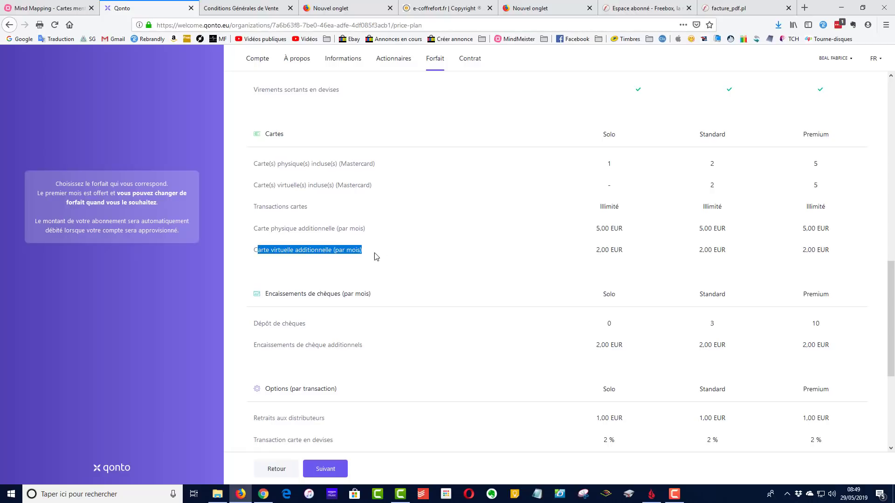
{"action": "left_click", "coordinate": [373, 256]}
{"action": "scroll", "coordinate": [372, 329], "scroll_direction": "down", "scroll_amount": 2}
{"action": "scroll", "coordinate": [372, 330], "scroll_direction": "down", "scroll_amount": 2}
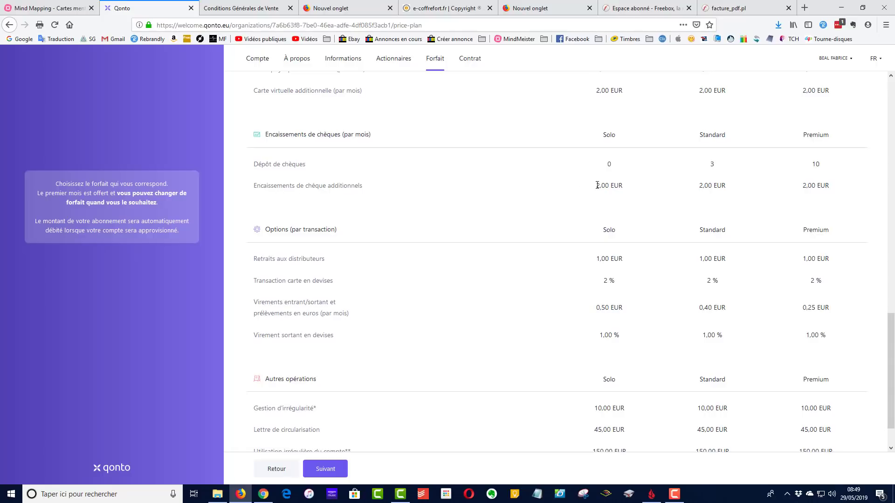
{"action": "scroll", "coordinate": [409, 246], "scroll_direction": "down", "scroll_amount": 2}
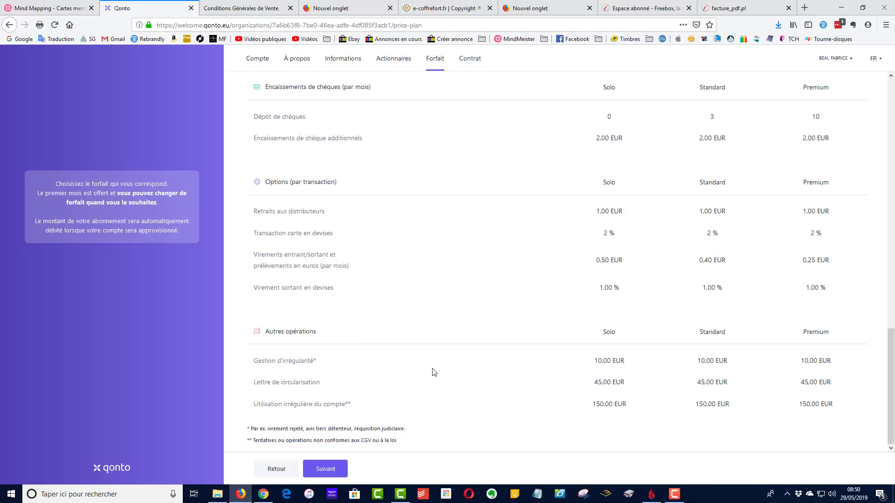
Confirm the plan, accept both declarations on tax residence and reporting information changes, and open the contract for signing
{"action": "left_click", "coordinate": [332, 474]}
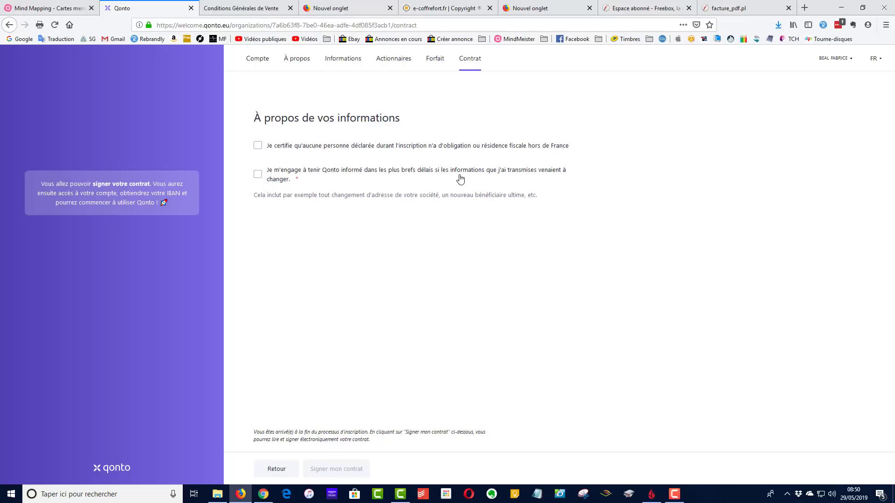
{"action": "left_click", "coordinate": [256, 150]}
{"action": "left_click", "coordinate": [257, 175]}
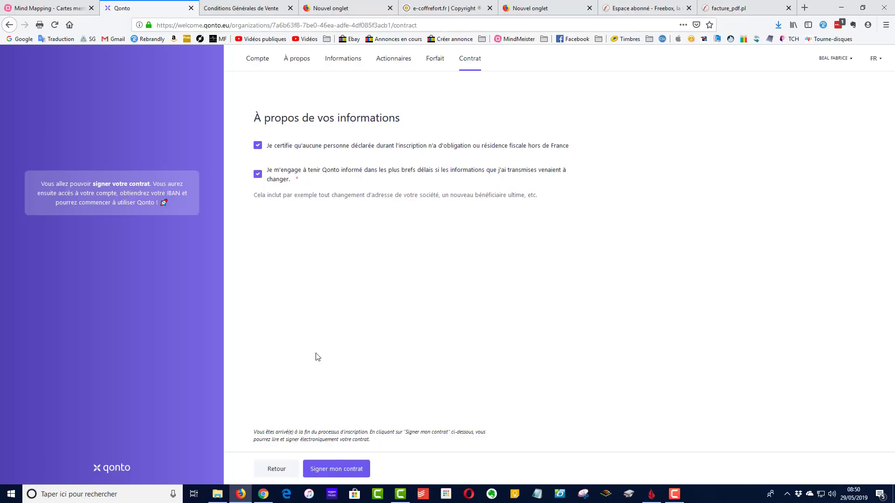
{"action": "left_click", "coordinate": [335, 475]}
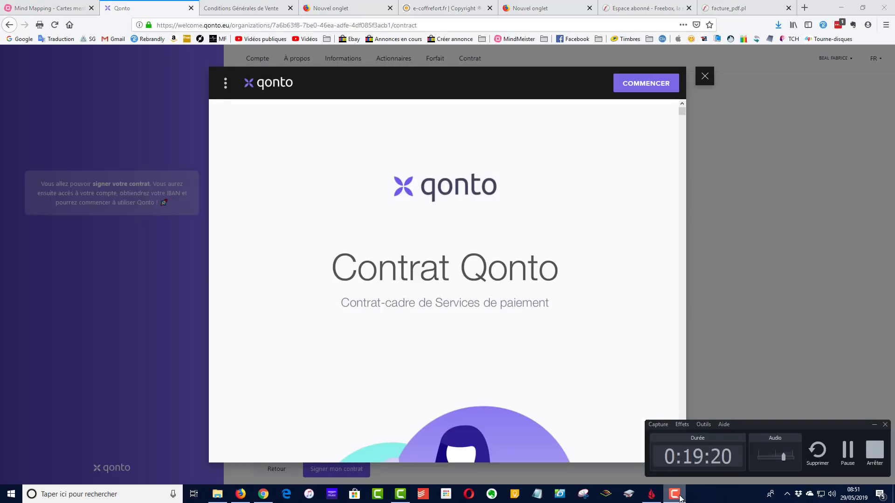
Open the signature field at the end of the Qonto contract
{"action": "scroll", "coordinate": [462, 327], "scroll_direction": "down", "scroll_amount": 10}
{"action": "scroll", "coordinate": [465, 329], "scroll_direction": "down", "scroll_amount": 15}
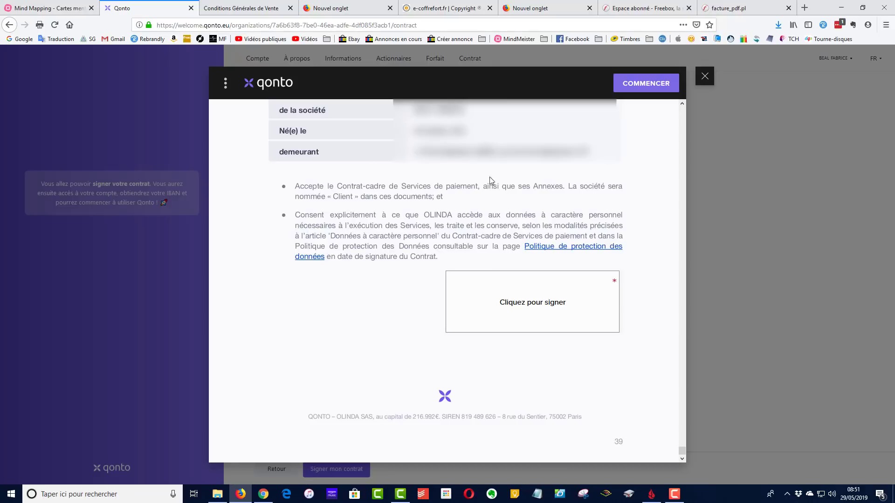
{"action": "left_click", "coordinate": [532, 306]}
{"action": "left_click", "coordinate": [532, 306]}
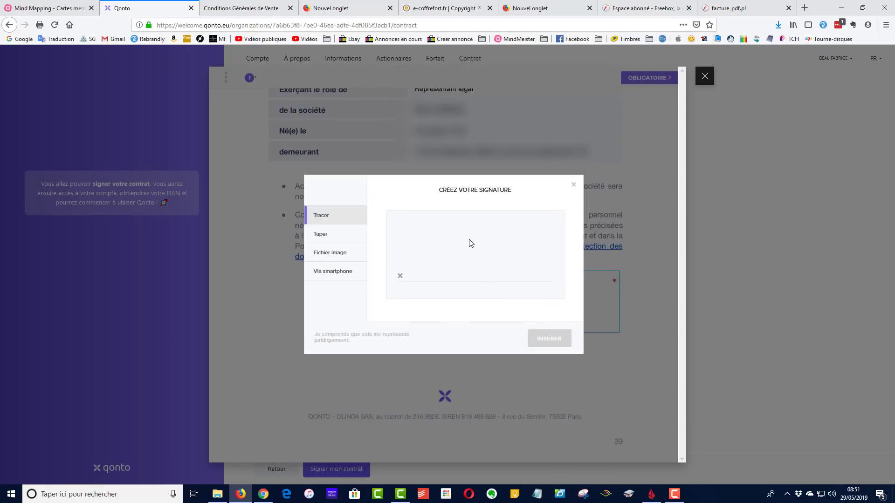
{"action": "mouse_move", "coordinate": [468, 237]}
{"action": "left_mouse_down"}
{"action": "mouse_move", "coordinate": [468, 254]}
{"action": "mouse_move", "coordinate": [442, 264]}
{"action": "left_mouse_up"}
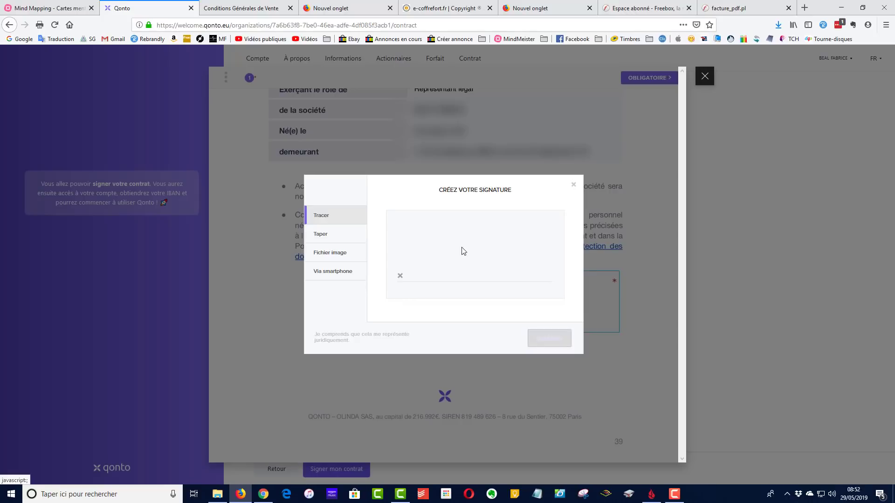
{"action": "mouse_move", "coordinate": [467, 242]}
{"action": "left_mouse_down"}
{"action": "mouse_move", "coordinate": [477, 252]}
{"action": "mouse_move", "coordinate": [479, 243]}
{"action": "left_mouse_up"}
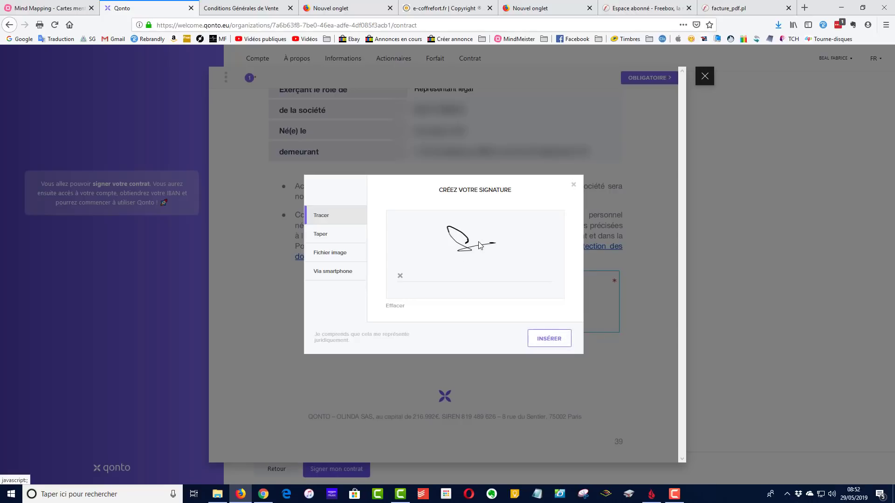
{"action": "left_click", "coordinate": [395, 306]}
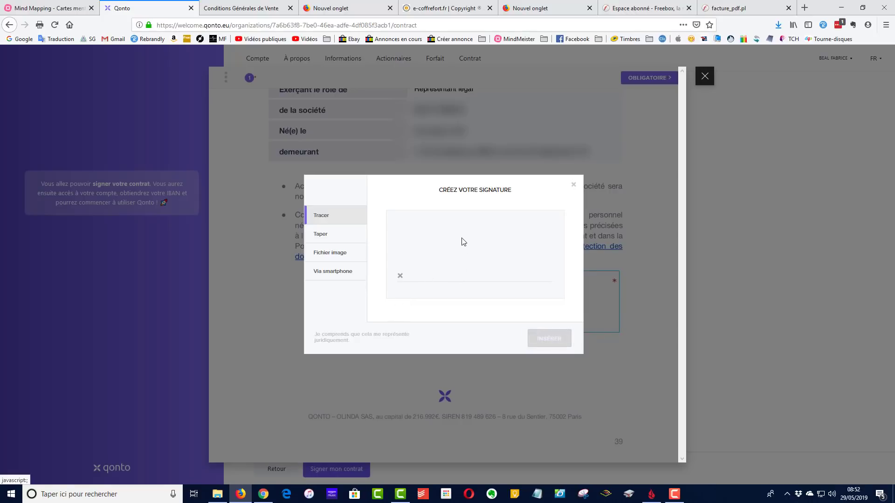
Create a signature, insert it into the contract, and agree to be legally bound by the document
{"action": "mouse_move", "coordinate": [462, 242]}
{"action": "left_mouse_down"}
{"action": "mouse_move", "coordinate": [495, 251]}
{"action": "mouse_move", "coordinate": [506, 270]}
{"action": "mouse_move", "coordinate": [506, 245]}
{"action": "mouse_move", "coordinate": [529, 243]}
{"action": "left_mouse_up"}
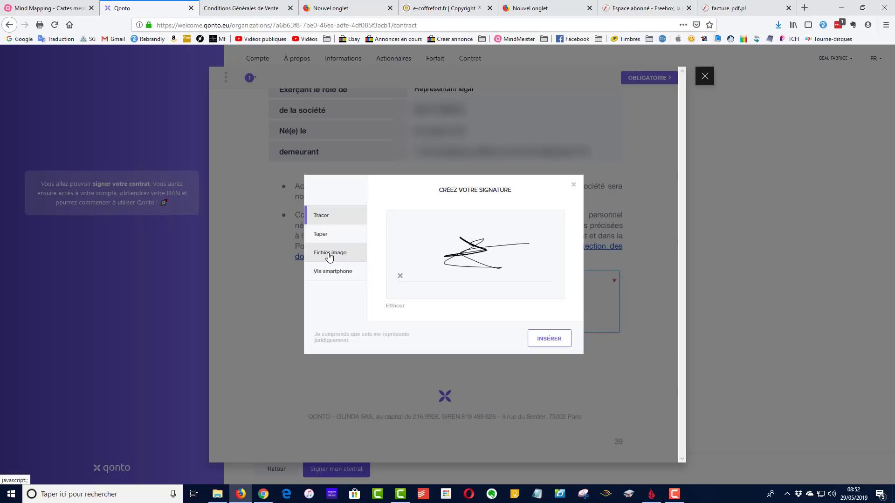
{"action": "left_click", "coordinate": [550, 338]}
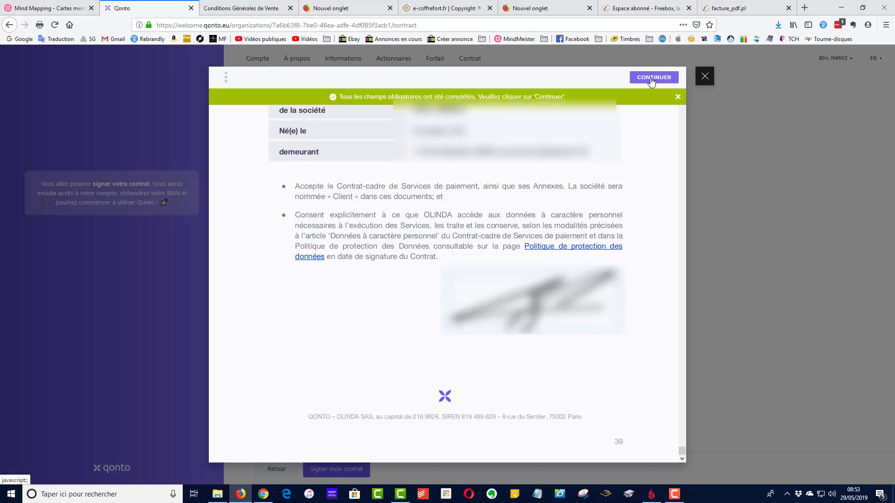
{"action": "left_click", "coordinate": [653, 78]}
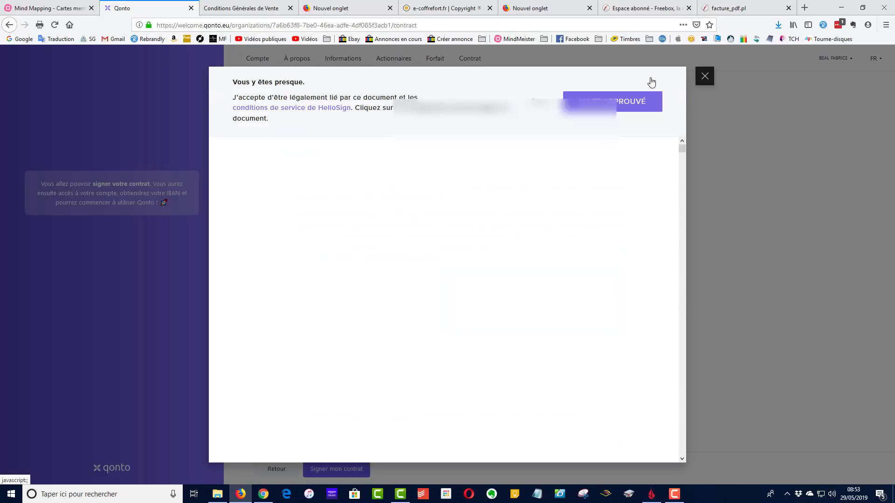
{"action": "left_click", "coordinate": [602, 105]}
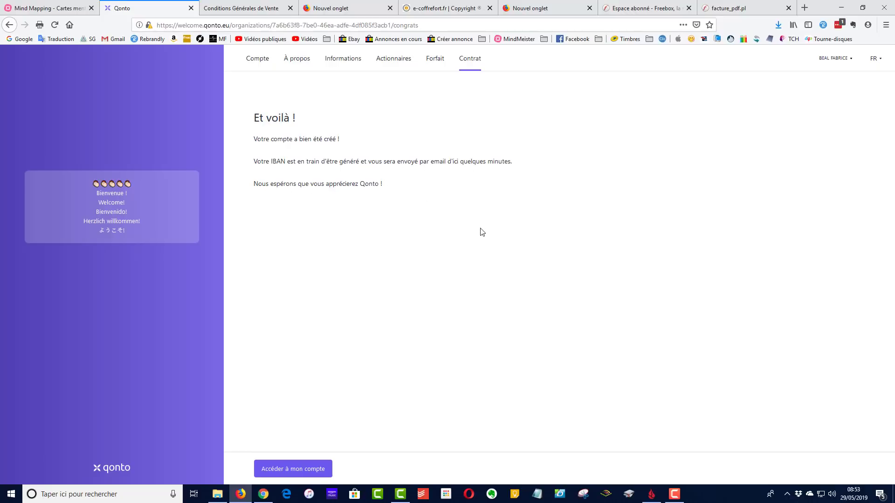
Access the new account, skip the Mastercard order, and acknowledge the introductory tip about transaction history
{"action": "left_click", "coordinate": [290, 471]}
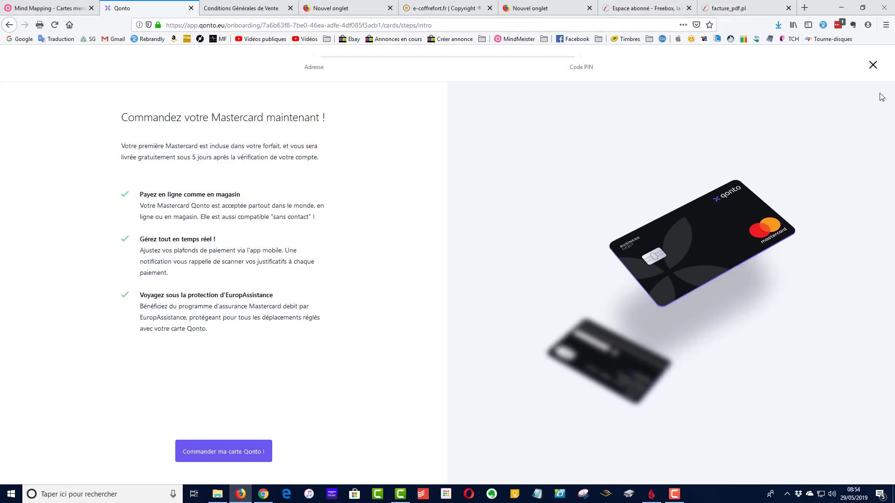
{"action": "left_click", "coordinate": [873, 67]}
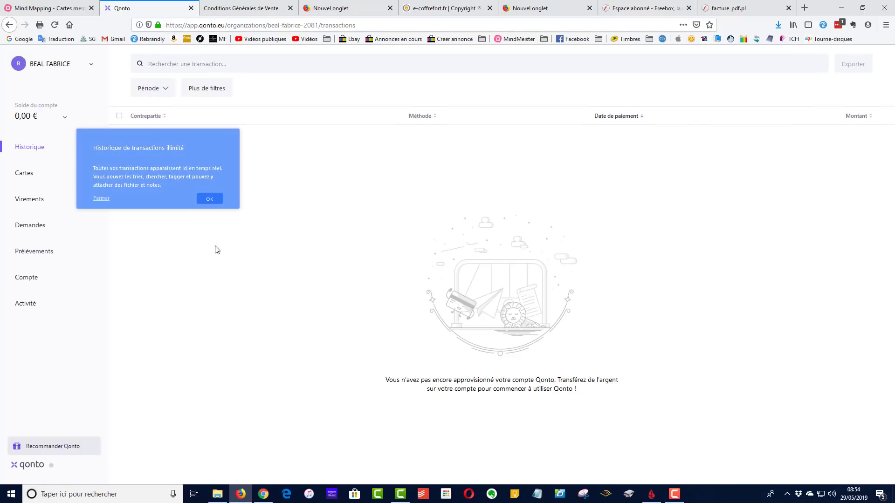
{"action": "left_click", "coordinate": [210, 199]}
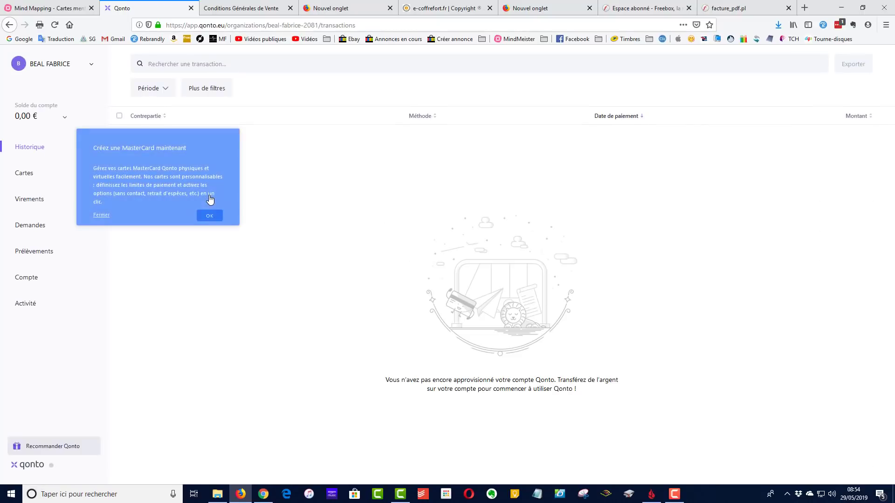